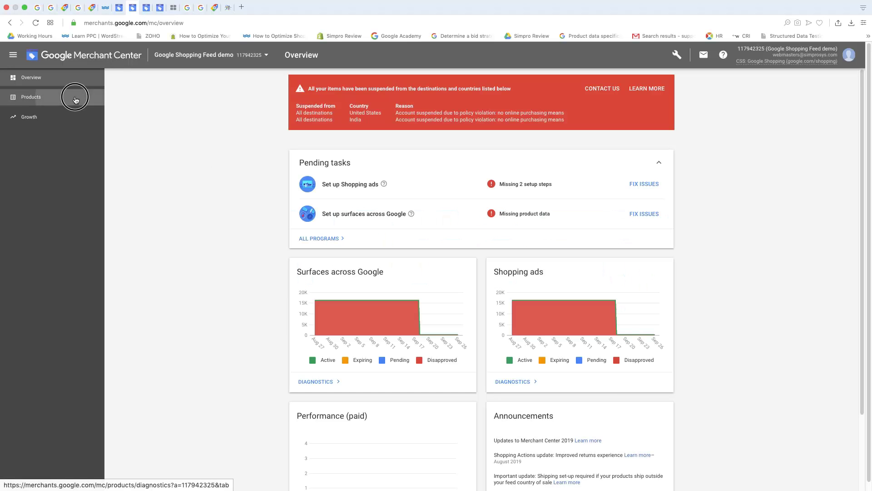
- Open Products > Diagnostics and view sample items for the Missing value [size] issue (6 items)
click(75, 99)
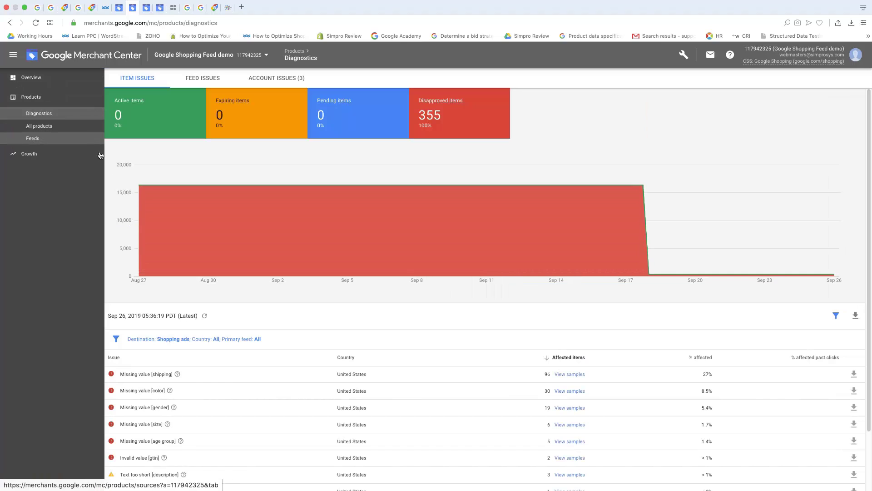
scroll(245, 403, down, 1)
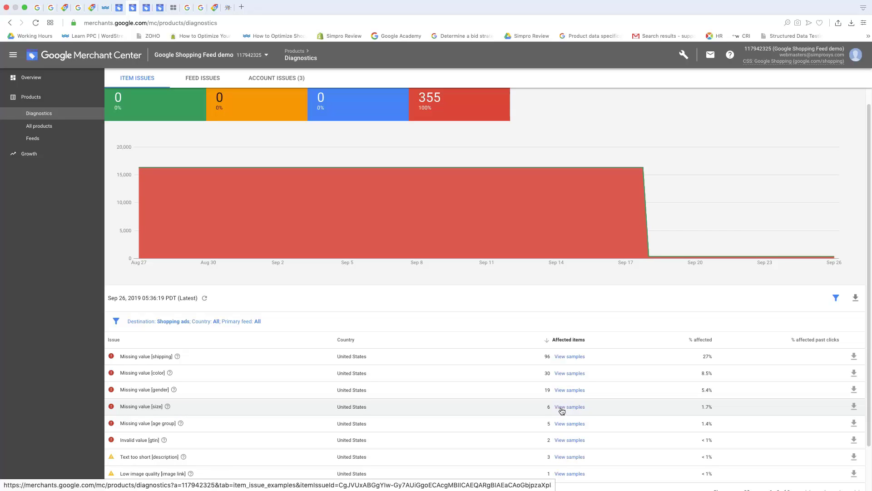
click(569, 407)
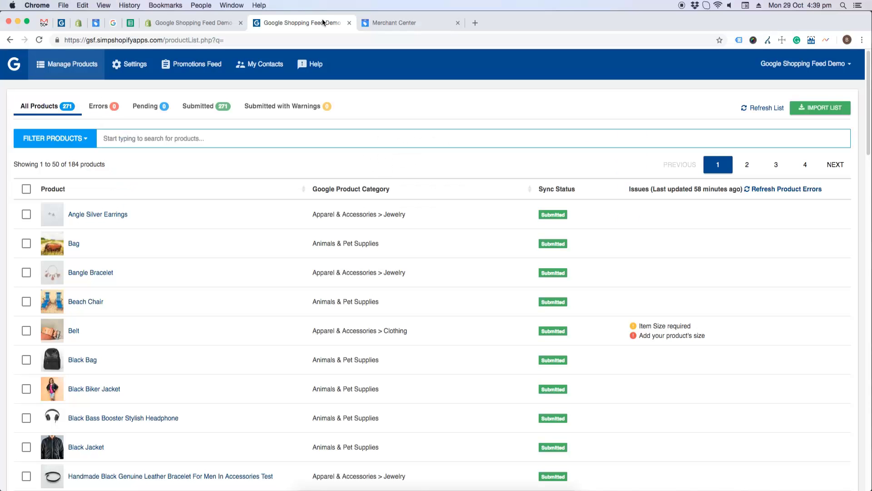
- Filter products by Merchant Center error 'Item Size required', leaving 16 of 184 products
click(78, 139)
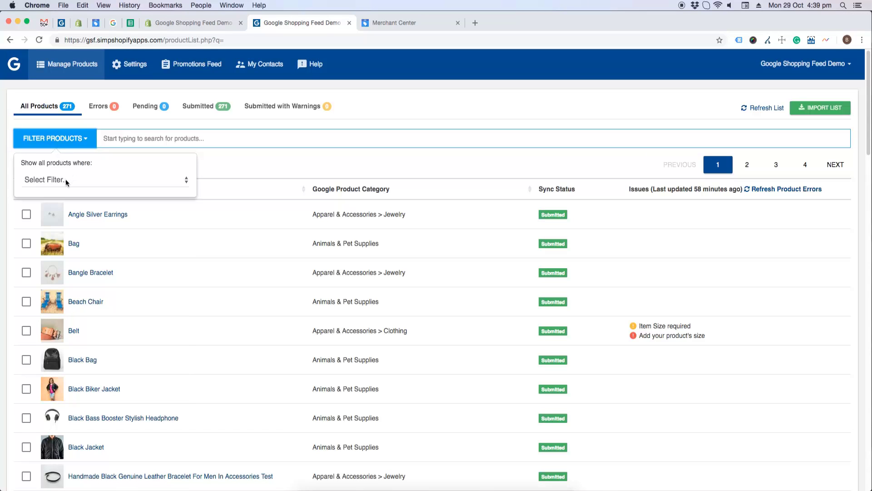
click(66, 181)
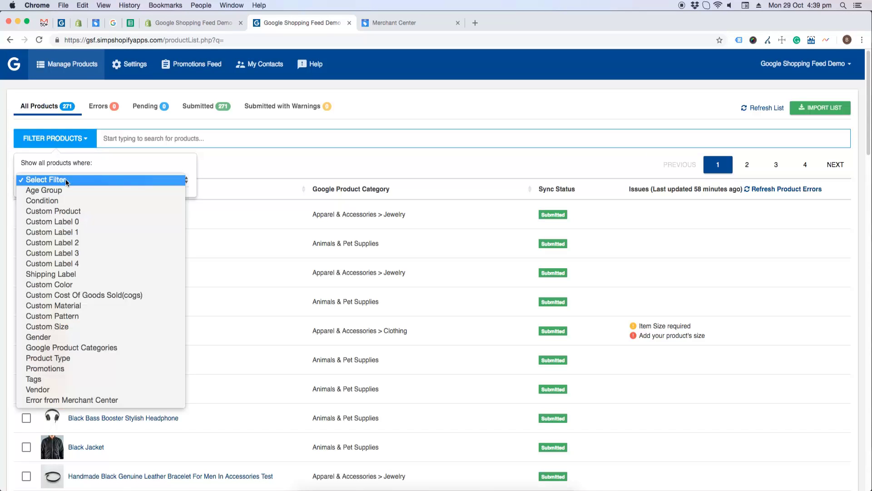
click(54, 403)
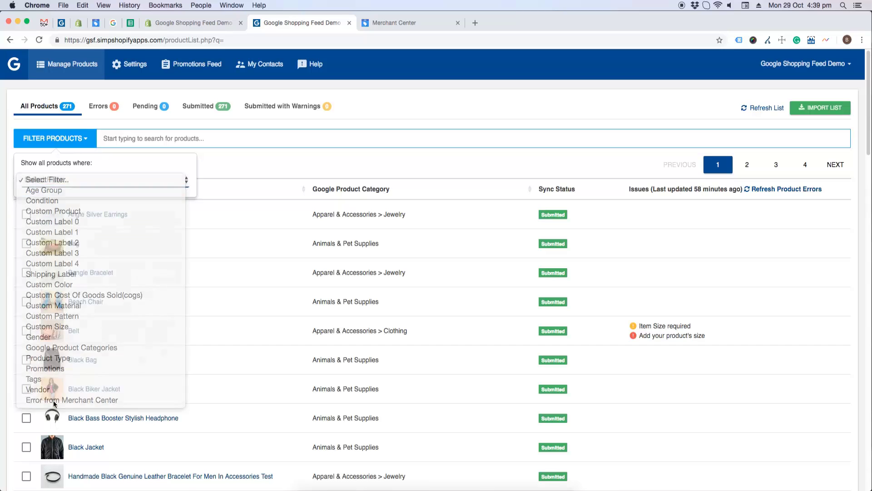
click(62, 214)
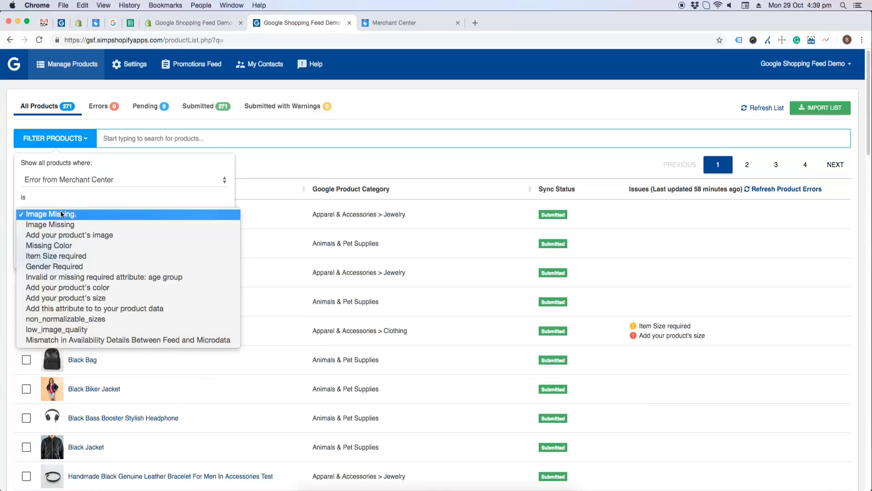
click(62, 256)
click(61, 255)
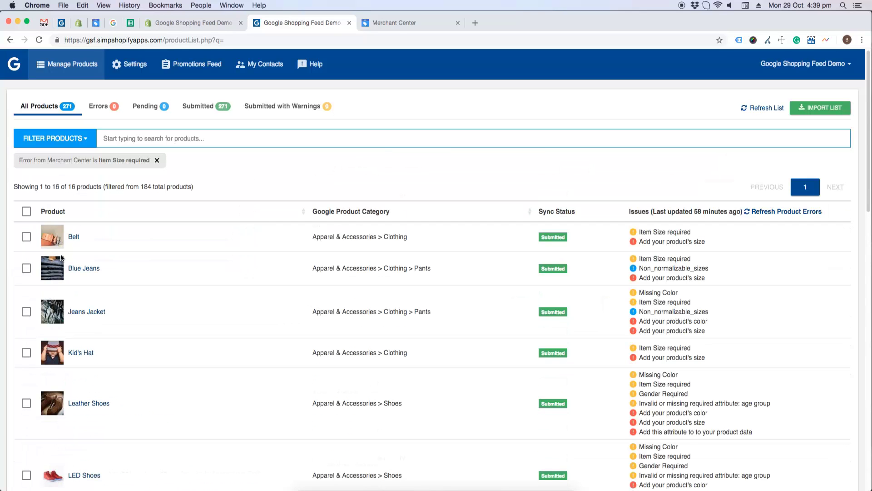
- Select Belt, Kid's Hat, Men's Hat and Women's Hat and bulk-set their custom size to OSFA
click(26, 236)
click(26, 353)
scroll(27, 372, down, 5)
click(26, 395)
scroll(27, 397, down, 9)
click(26, 400)
scroll(32, 400, up, 15)
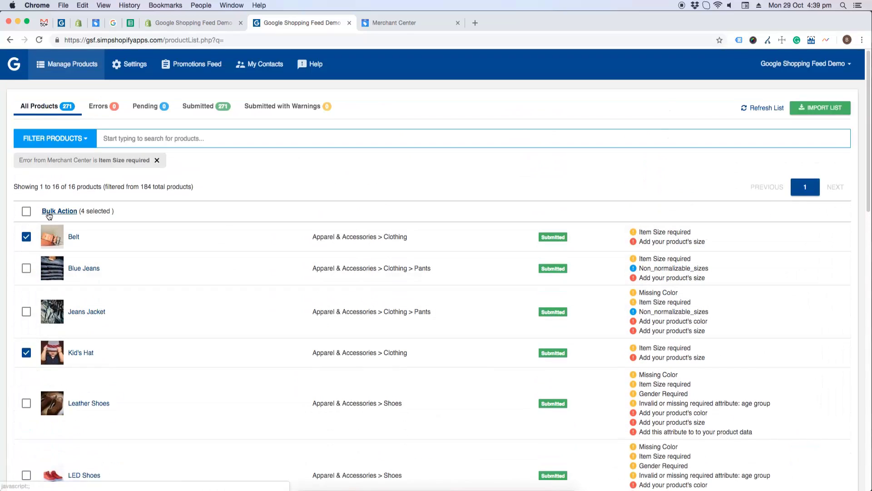
click(47, 211)
click(68, 319)
text(OSF)
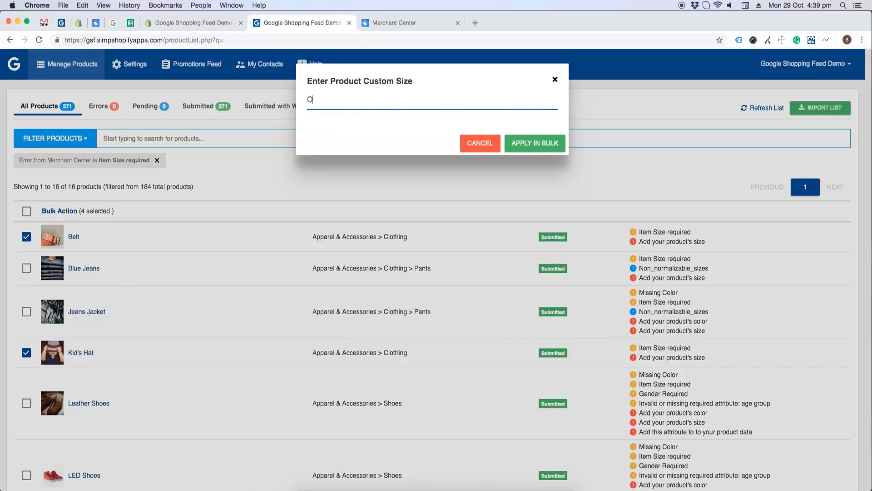
text(A)
click(523, 148)
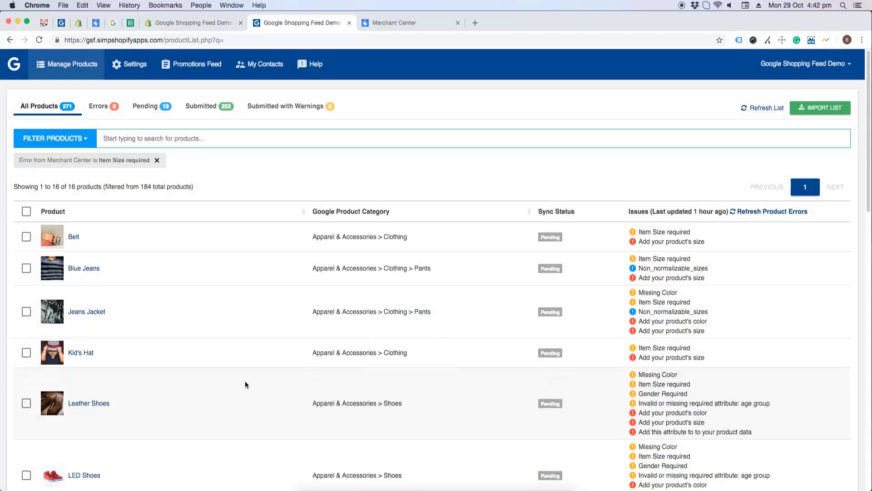
- Scroll the product list to check the updated products show Pending status
scroll(245, 385, down, 12)
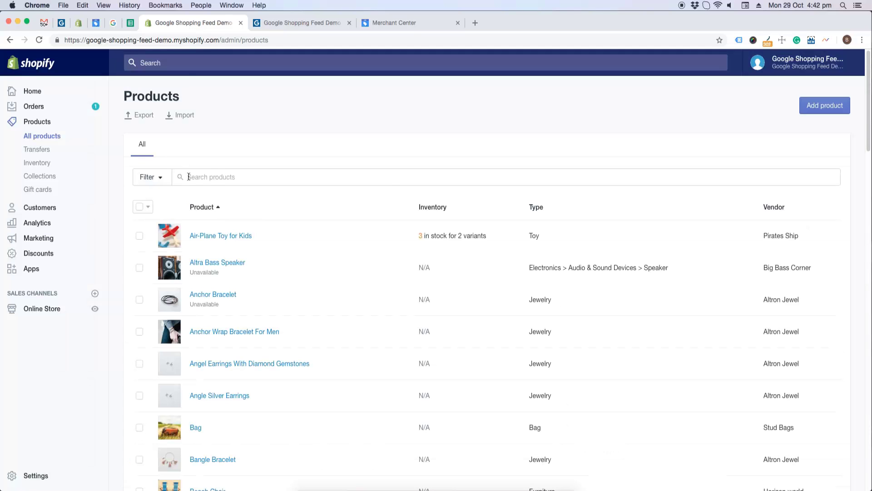
- Search Shopify products for Men's Sport Shoes and open the product
click(191, 177)
text(Men's Sport Shoes, 8)
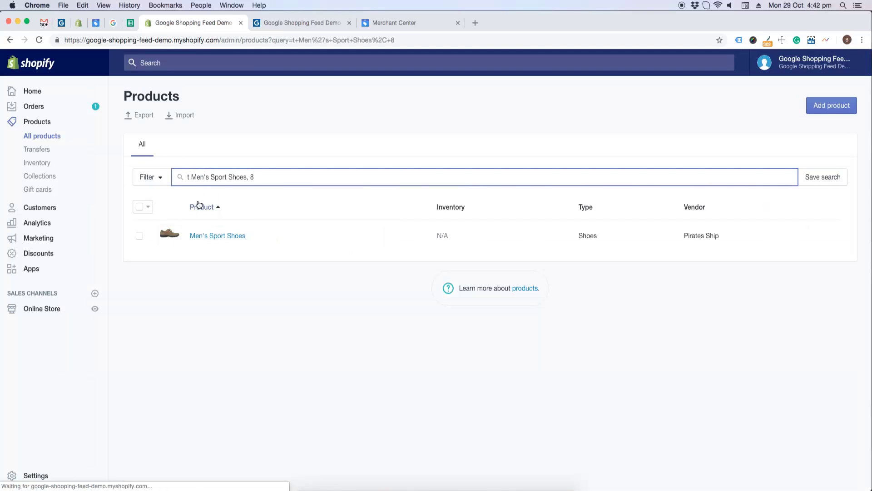
click(201, 242)
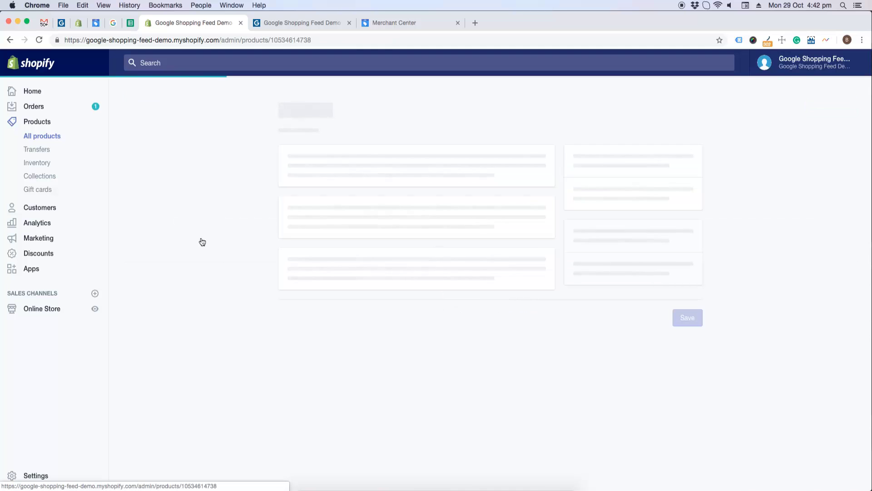
scroll(221, 266, down, 10)
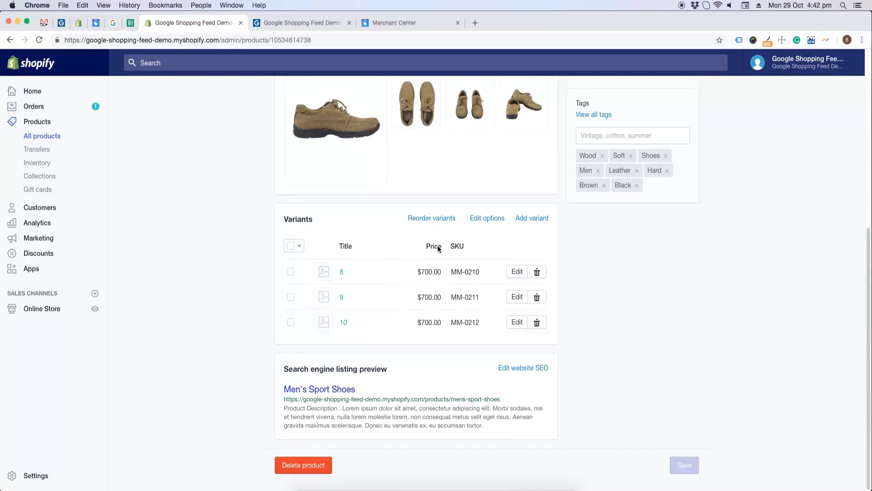
- Change the variant option name from Title to Size and save the product
click(474, 222)
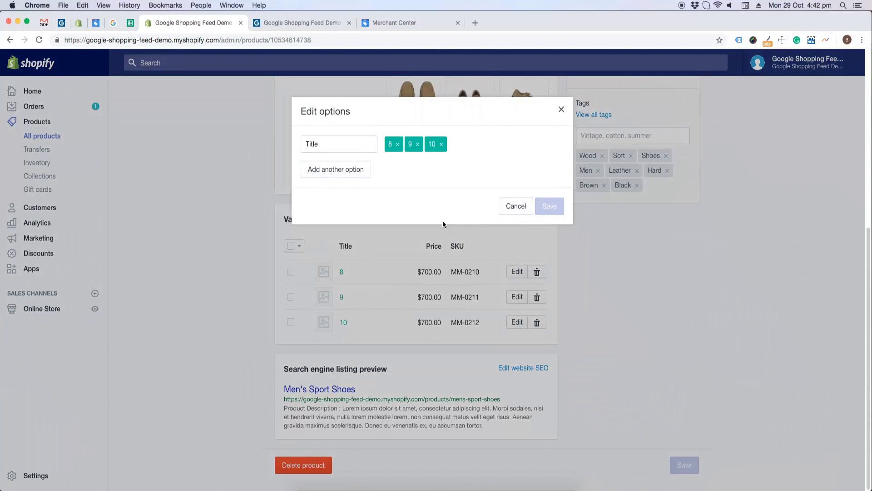
drag(331, 143, 292, 144)
text(Size)
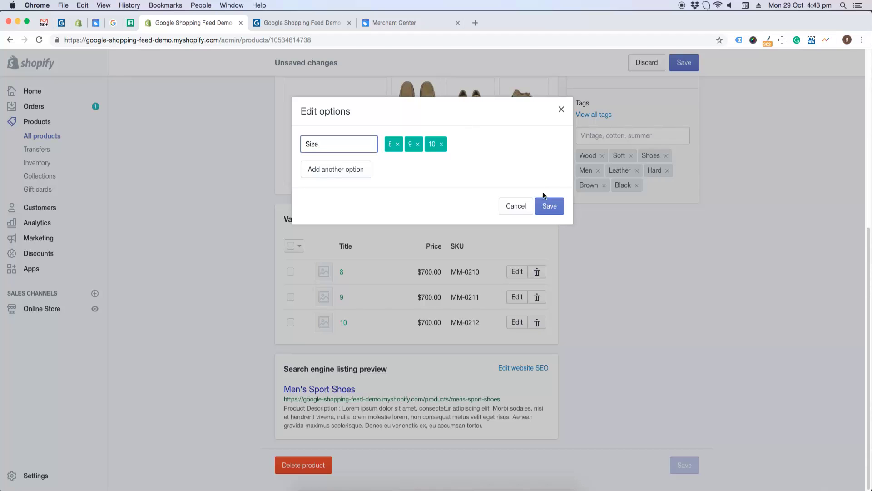
click(542, 204)
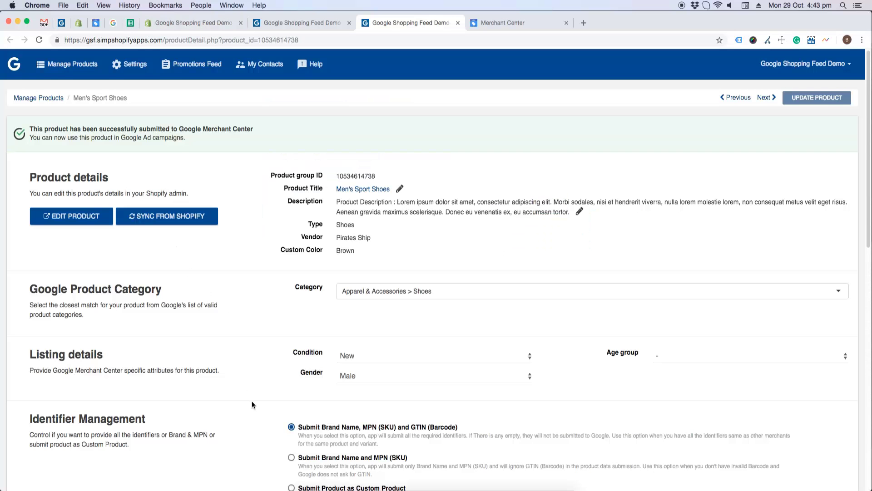
scroll(252, 402, down, 7)
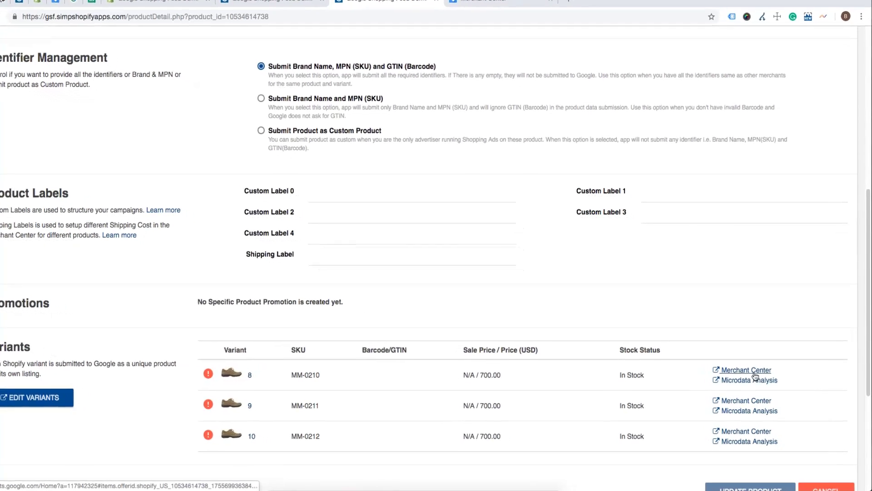
- Open the Merchant Center listing for variant 8 from the product's Variants section
click(747, 365)
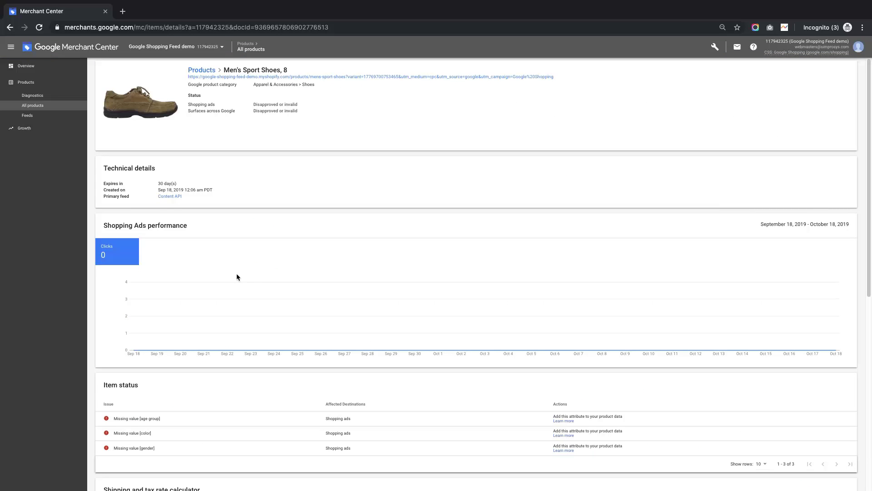
- Check Item status and expand Raw feed attributes: Content API to confirm size 8
scroll(236, 277, down, 1)
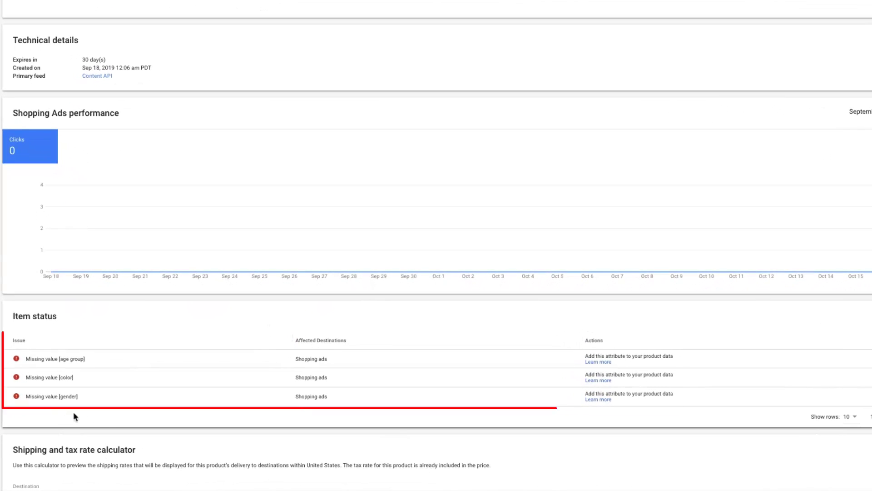
scroll(179, 415, down, 8)
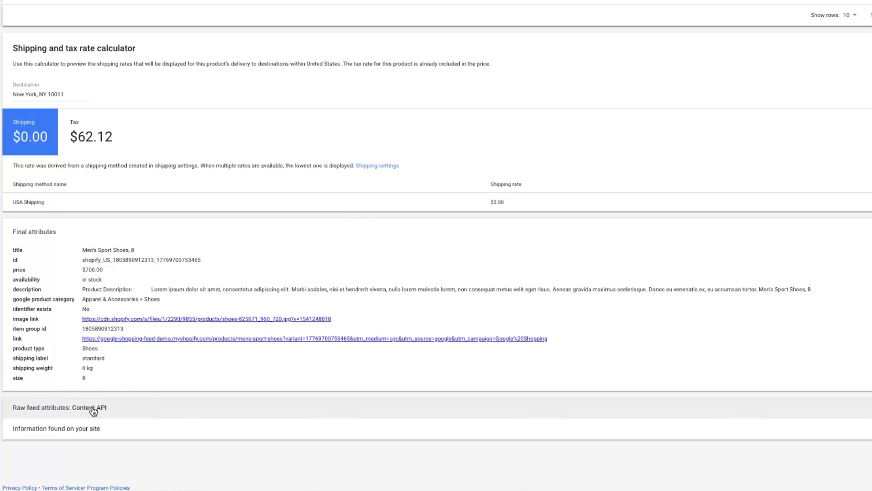
click(137, 411)
scroll(136, 413, down, 4)
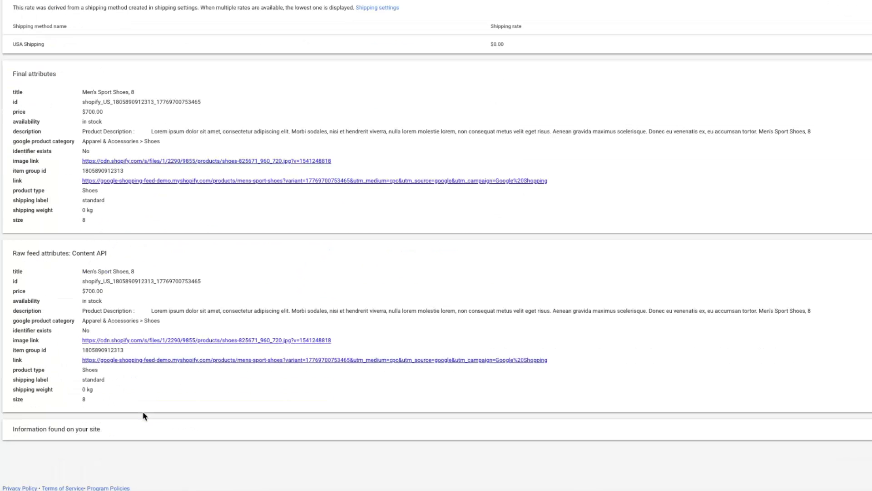